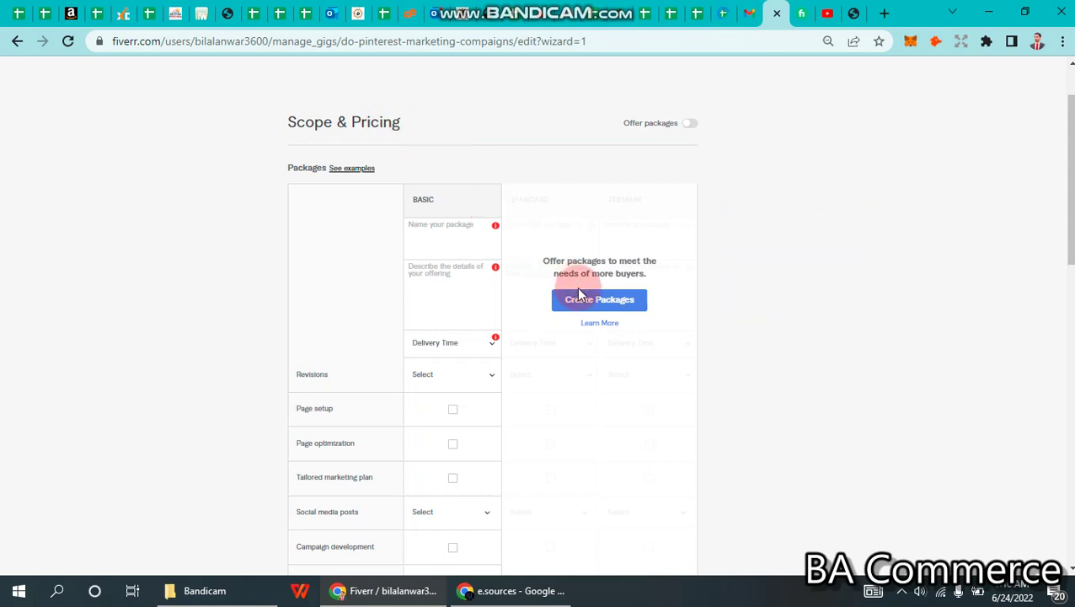
Enable the three-package offer so the gig has Basic, Standard and Premium packages
{"action": "left_click", "coordinate": [597, 305]}
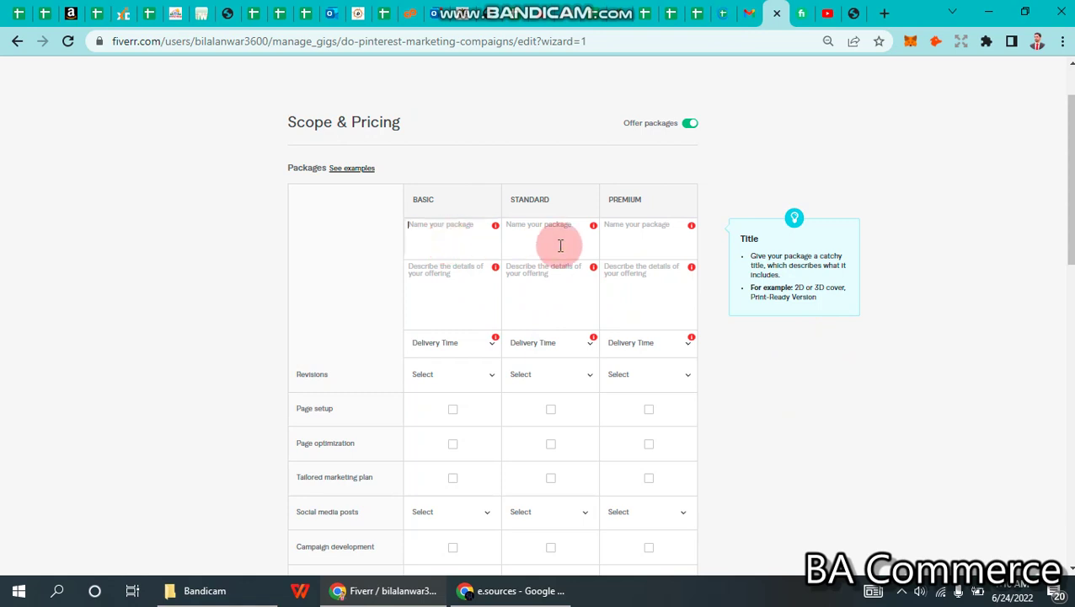
{"action": "left_click", "coordinate": [629, 241]}
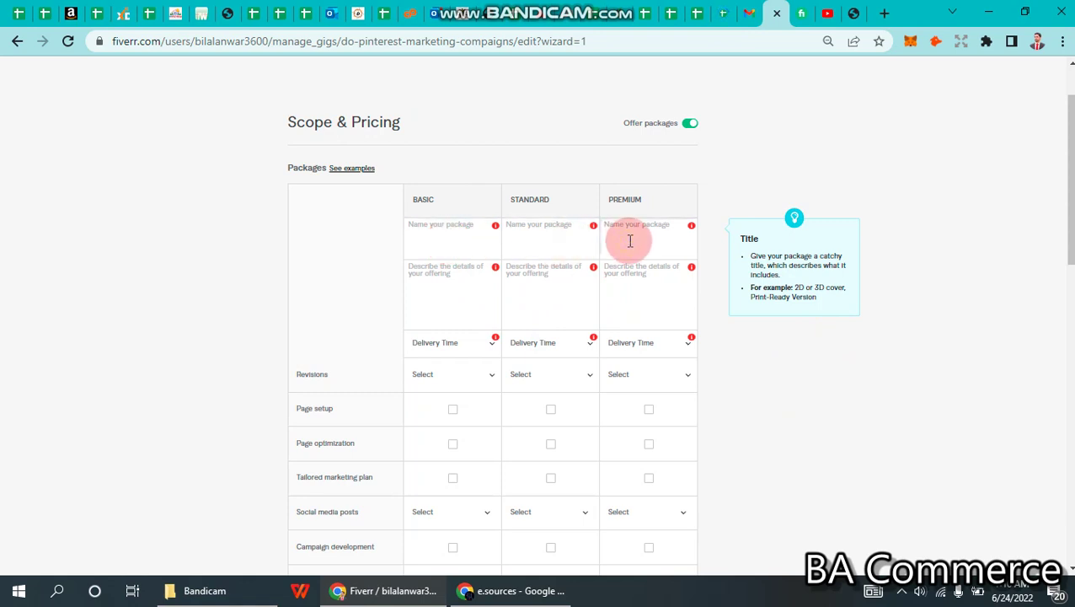
{"action": "left_click", "coordinate": [460, 224]}
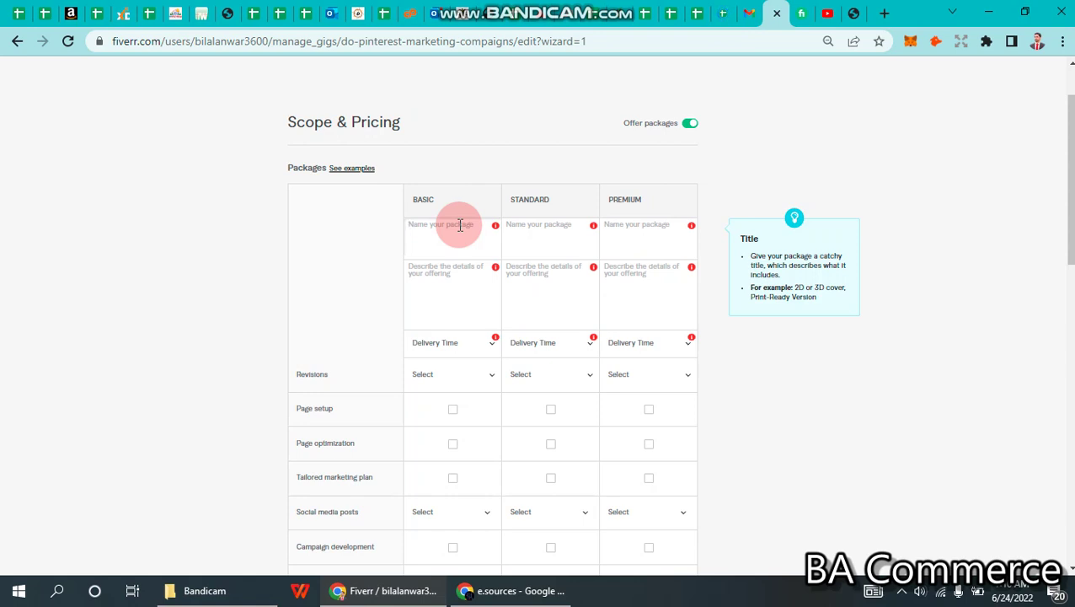
Name the Basic package "7 Days plan", the Standard package "15 Days Plan" and the Premium package "30 Days"
{"action": "type", "text": "7"}
{"action": "key", "text": "BackSpace"}
{"action": "type", "text": "7 Day plan"}
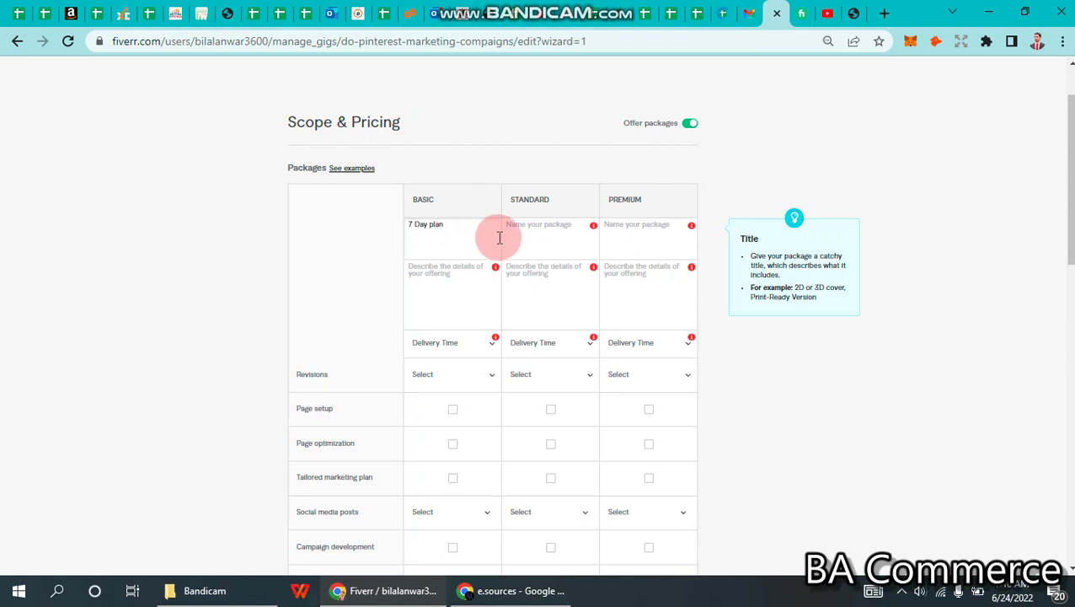
{"action": "left_click", "coordinate": [513, 235]}
{"action": "type", "text": "1"}
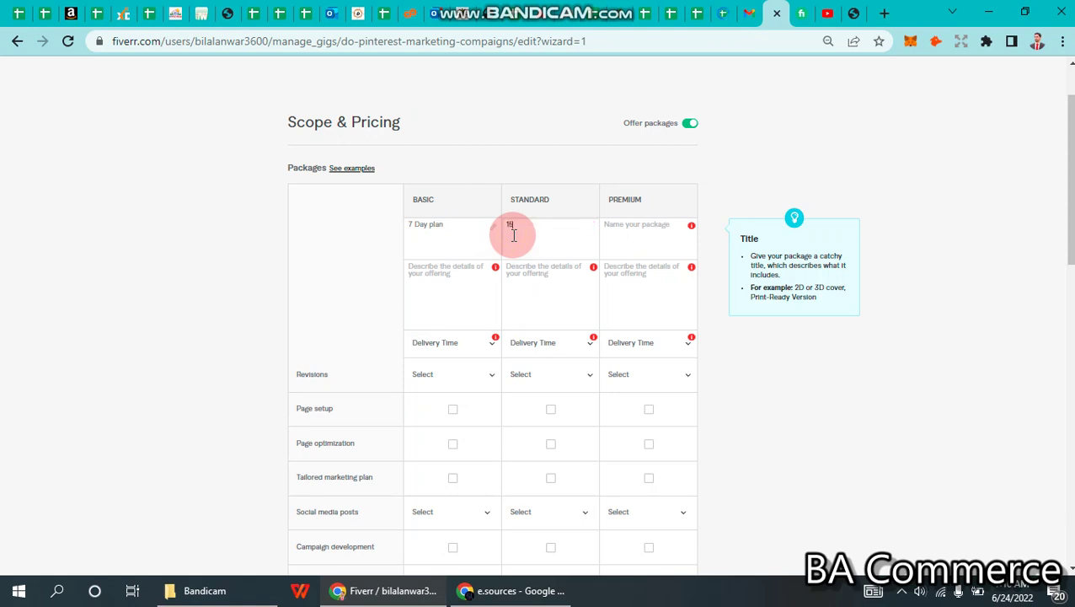
{"action": "type", "text": "5 Days Plan"}
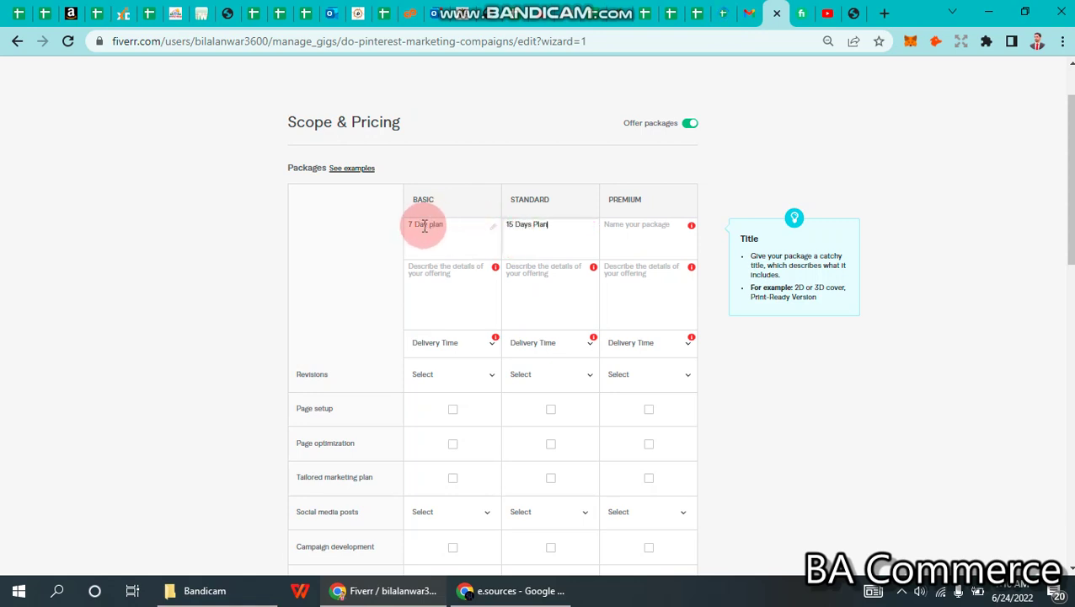
{"action": "left_click", "coordinate": [424, 225]}
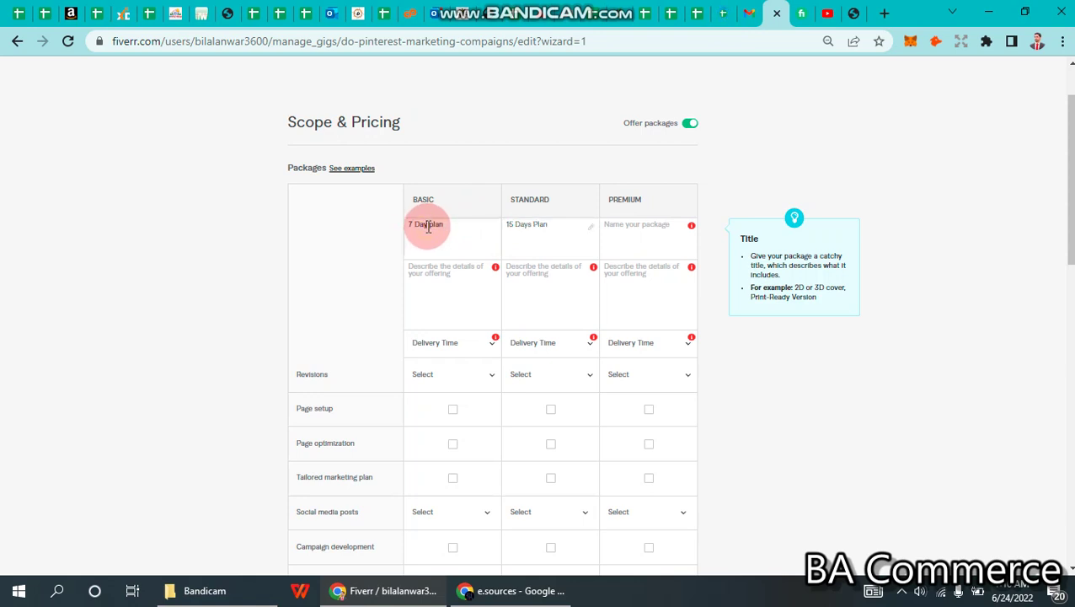
{"action": "type", "text": "s"}
{"action": "left_click", "coordinate": [628, 227]}
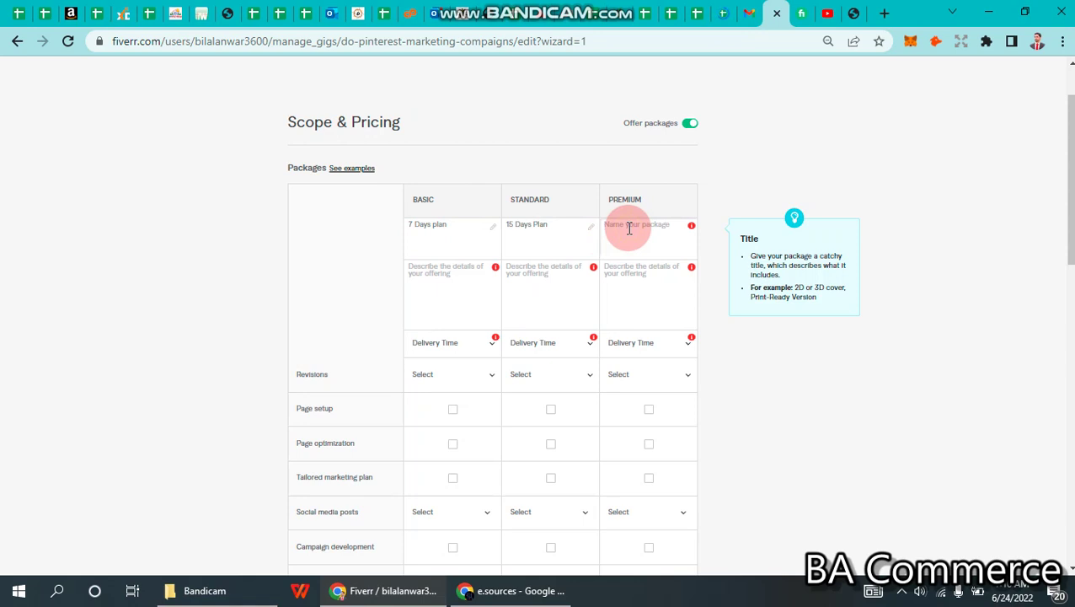
{"action": "type", "text": "30 Days"}
Describe the Basic package as "I'll manage your page for 7 days" and copy that description to the Standard and Premium packages
{"action": "left_click", "coordinate": [495, 289]}
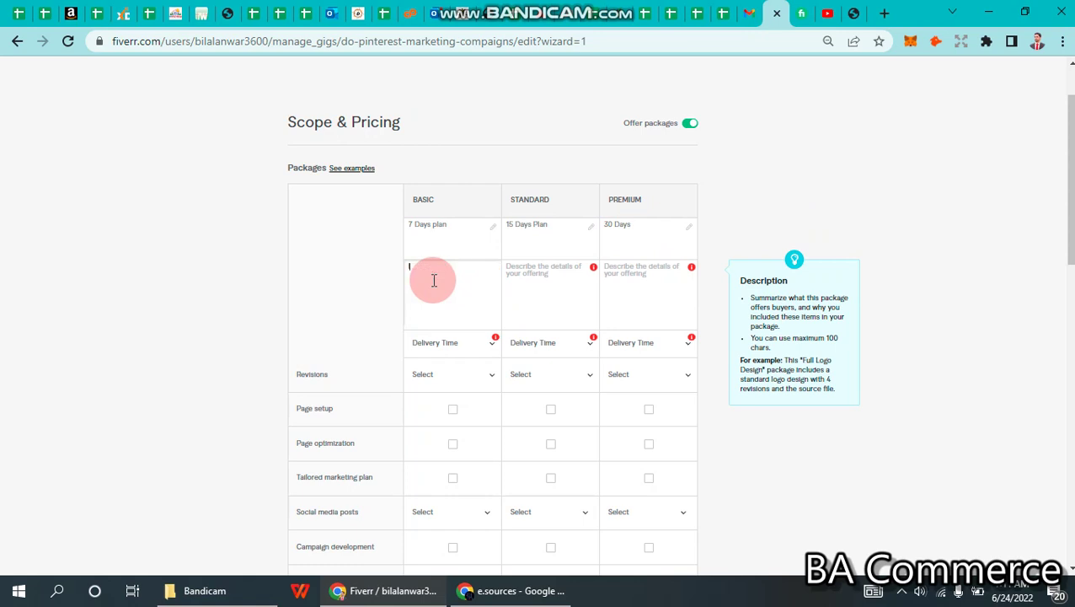
{"action": "type", "text": "'ll manage your page for 7 days"}
{"action": "scroll", "coordinate": [433, 280], "scroll_direction": "up", "scroll_amount": 1}
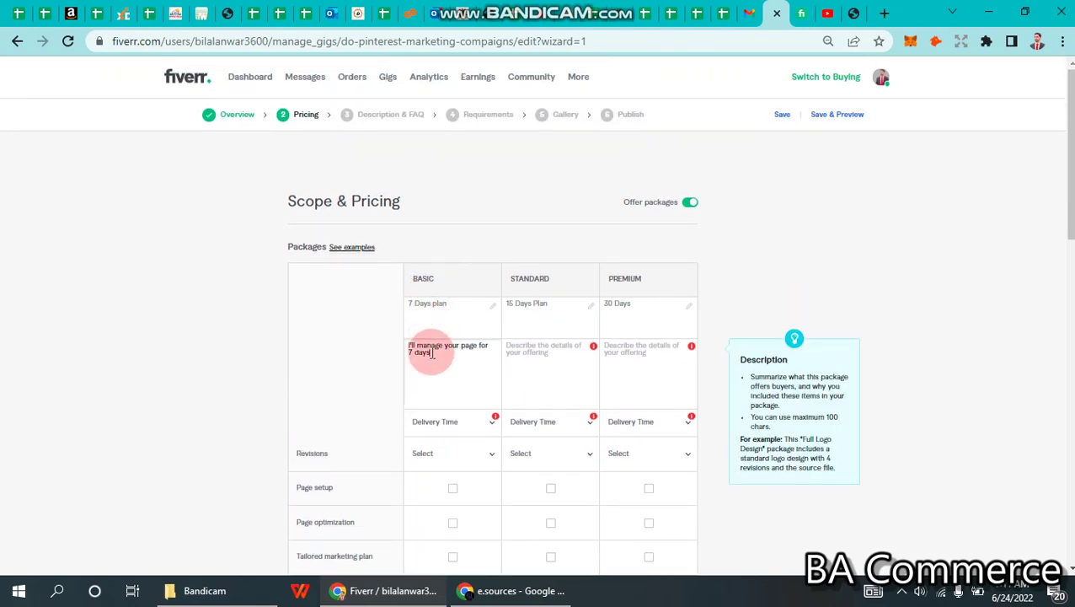
{"action": "triple_click", "coordinate": [427, 353]}
{"action": "key", "text": "ctrl+c"}
{"action": "left_click", "coordinate": [535, 354]}
{"action": "key", "text": "ctrl+v"}
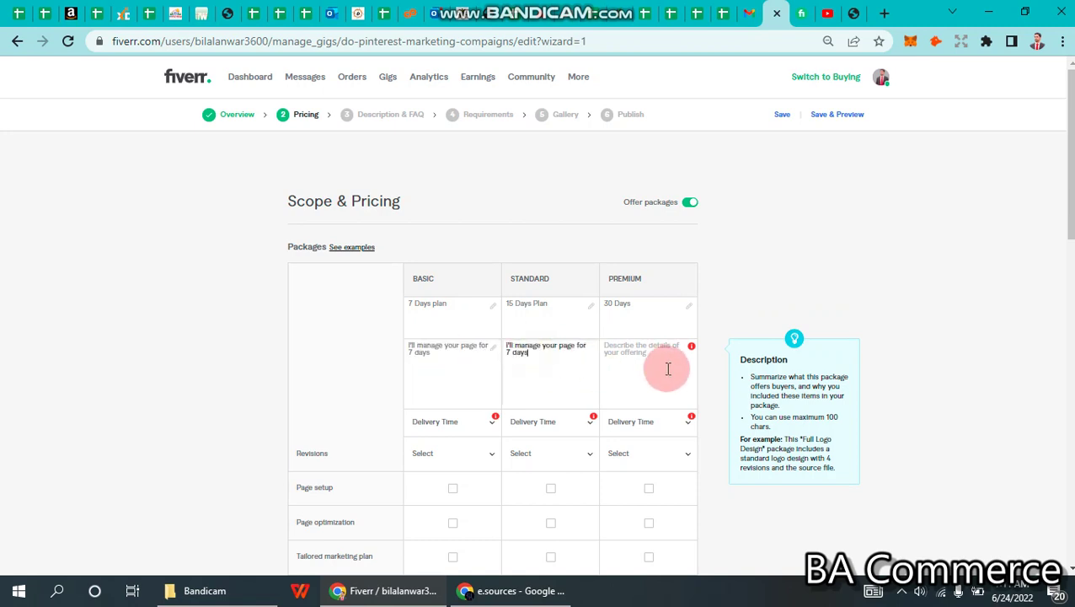
{"action": "left_click", "coordinate": [667, 362]}
{"action": "key", "text": "ctrl+v"}
Change the number of days in the copied descriptions to 15 for Standard and 30 for Premium
{"action": "left_click", "coordinate": [504, 352]}
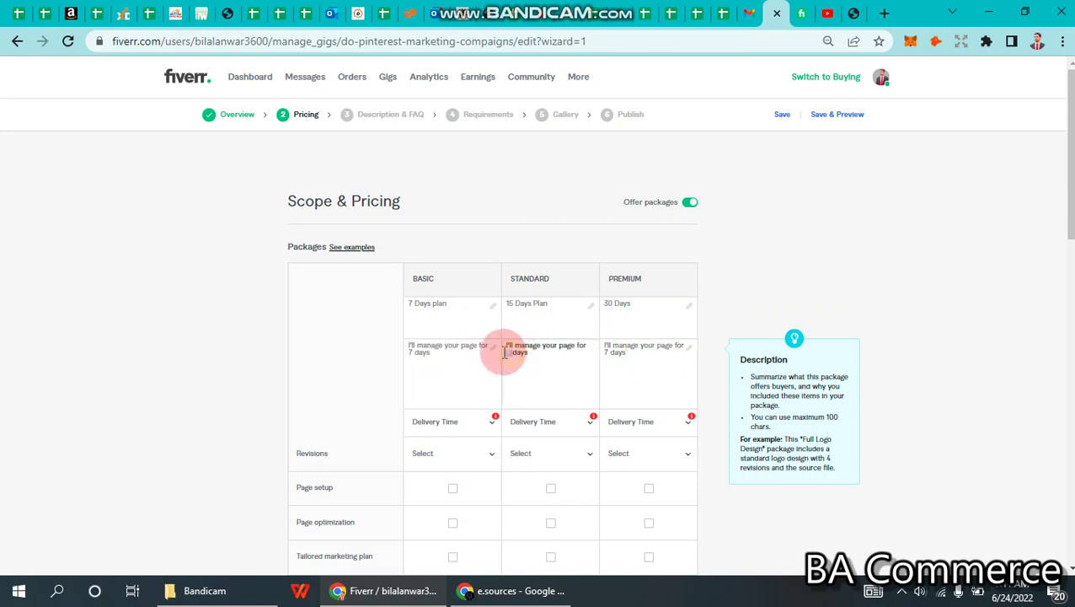
{"action": "type", "text": "15"}
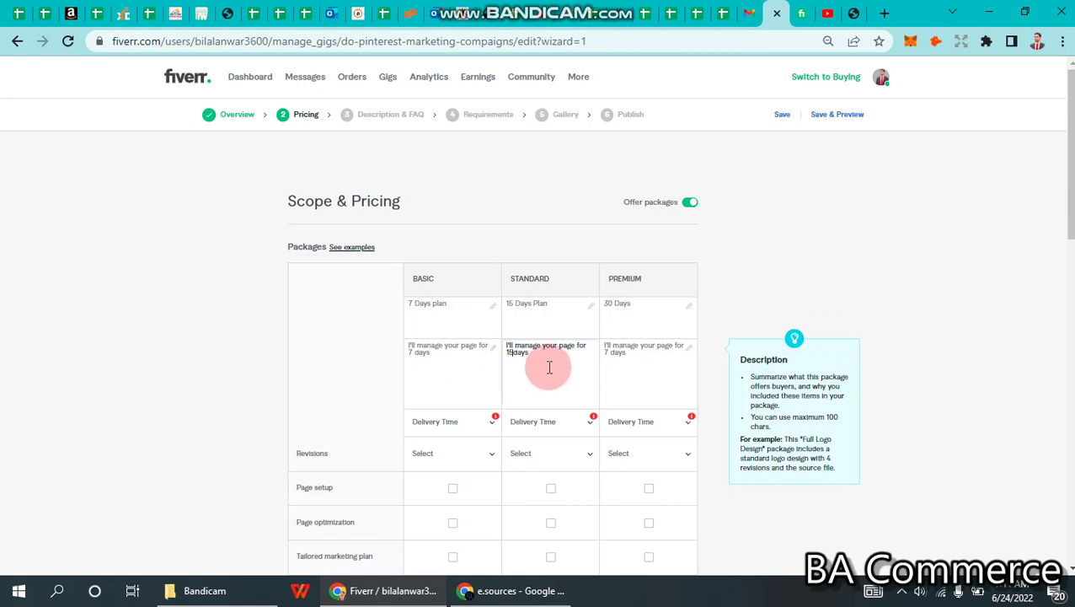
{"action": "key", "text": "Delete"}
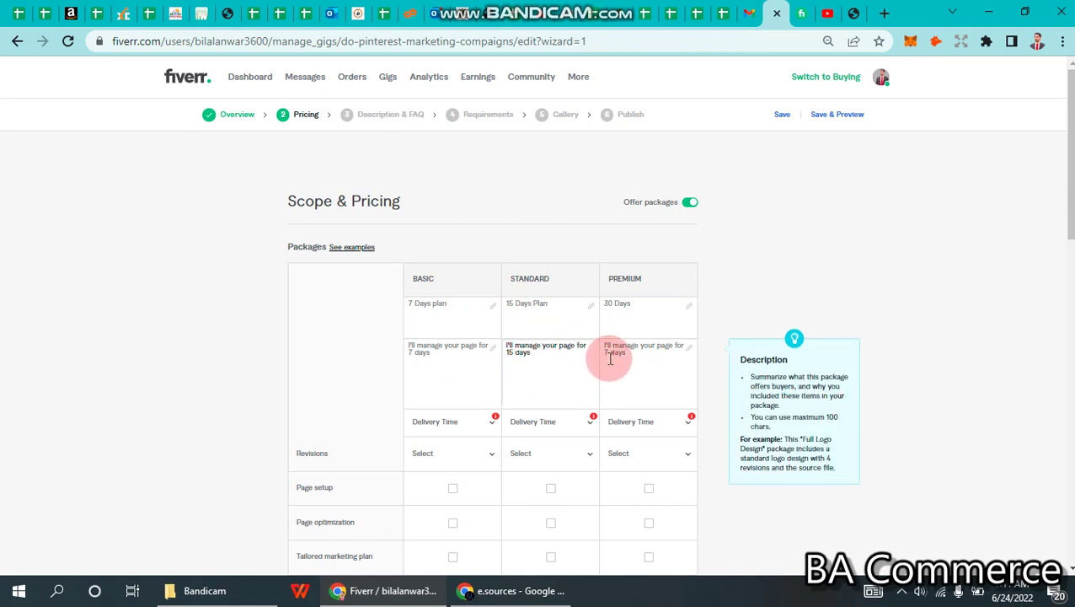
{"action": "left_click", "coordinate": [604, 352]}
{"action": "type", "text": "30"}
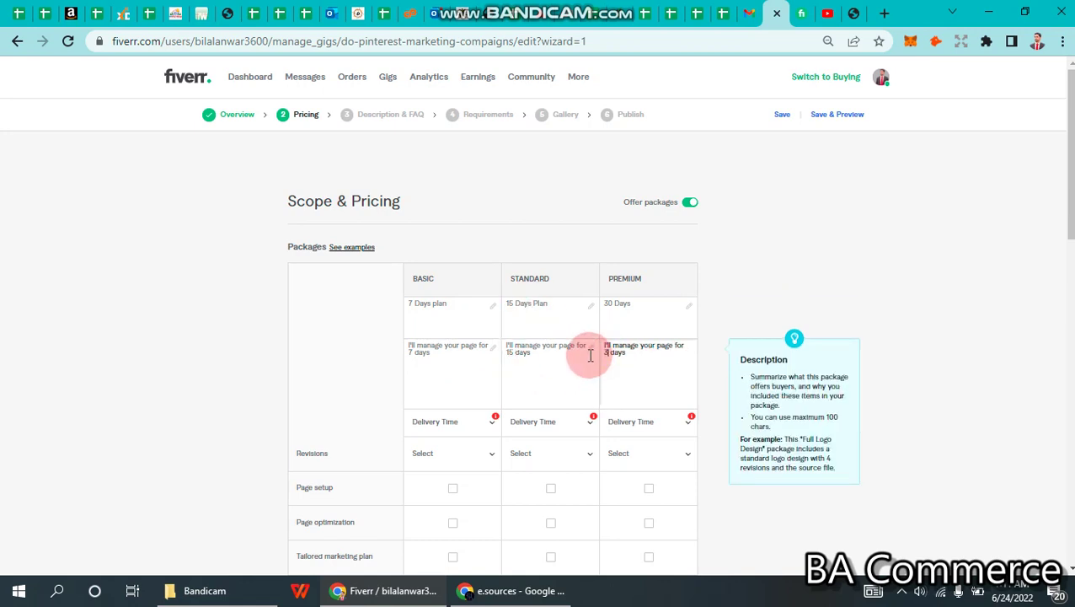
{"action": "key", "text": "Delete"}
Set the Basic package's delivery time to 7 days
{"action": "scroll", "coordinate": [582, 362], "scroll_direction": "down", "scroll_amount": 1}
{"action": "scroll", "coordinate": [575, 365], "scroll_direction": "down", "scroll_amount": 1}
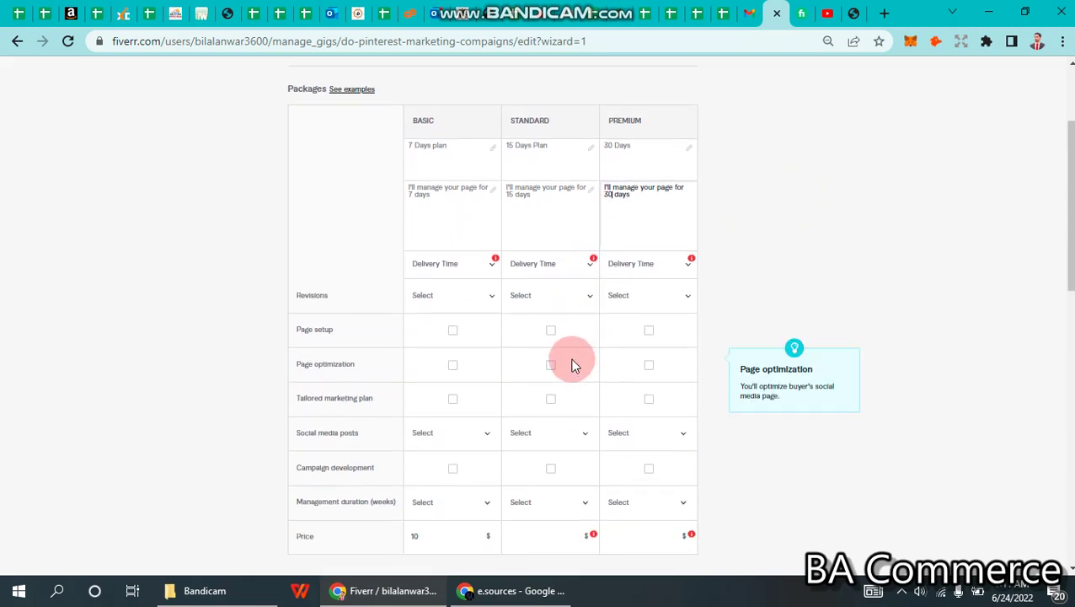
{"action": "left_click", "coordinate": [477, 268]}
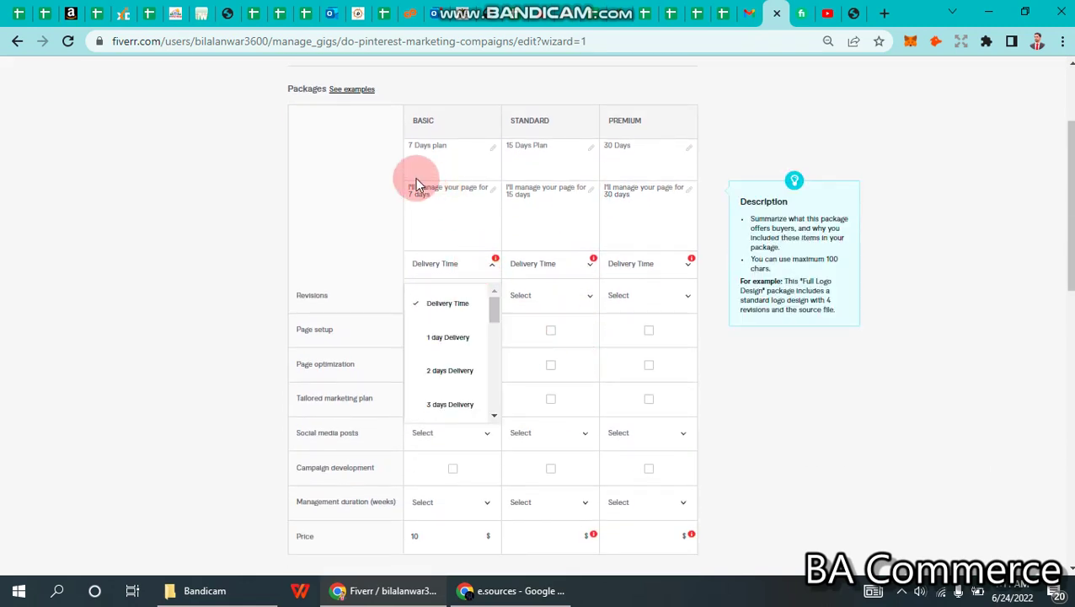
{"action": "scroll", "coordinate": [447, 384], "scroll_direction": "down", "scroll_amount": 4}
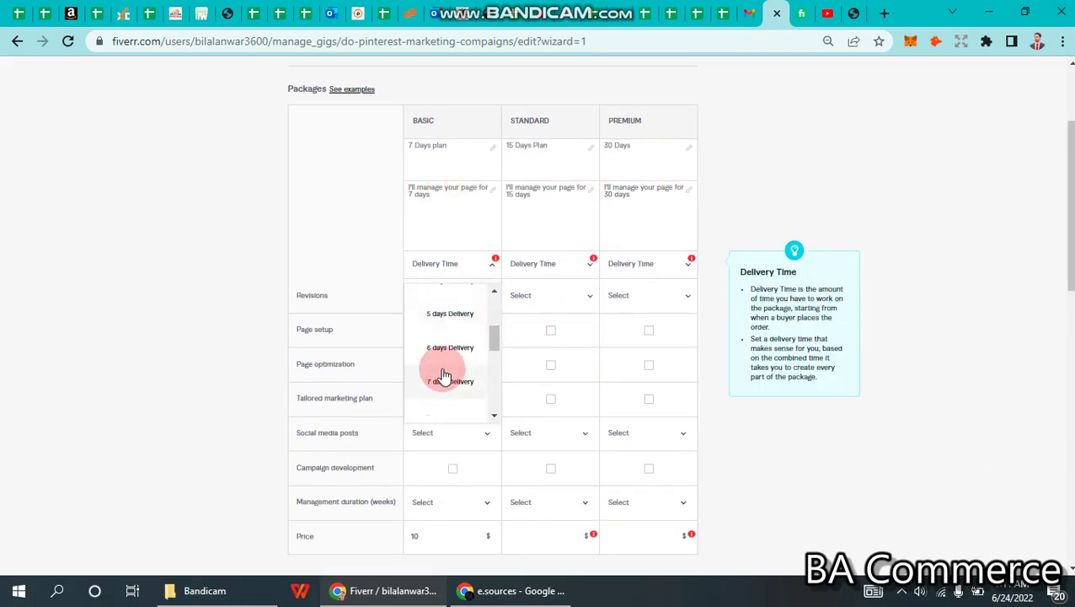
{"action": "left_click", "coordinate": [445, 379]}
Set the Standard package's delivery time to 14 days
{"action": "left_click", "coordinate": [536, 266]}
{"action": "scroll", "coordinate": [543, 354], "scroll_direction": "down", "scroll_amount": 4}
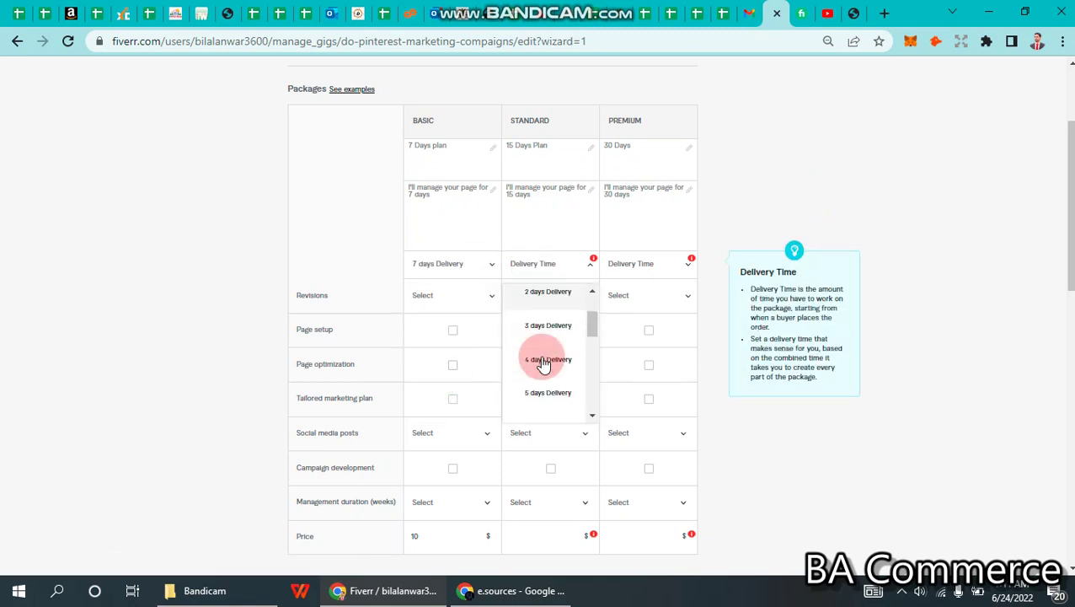
{"action": "scroll", "coordinate": [544, 363], "scroll_direction": "down", "scroll_amount": 5}
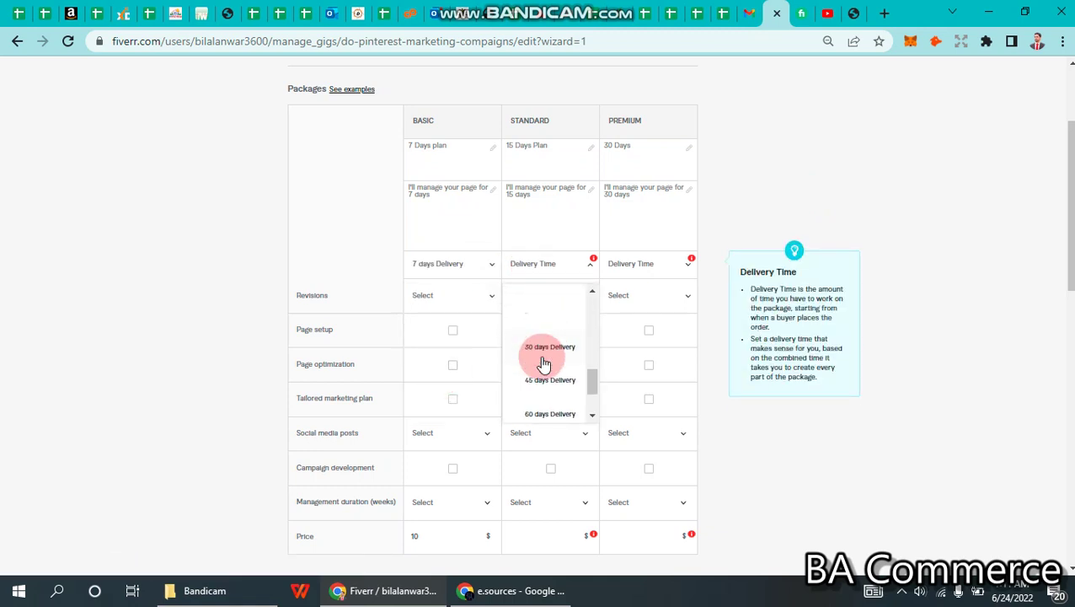
{"action": "scroll", "coordinate": [543, 362], "scroll_direction": "up", "scroll_amount": 3}
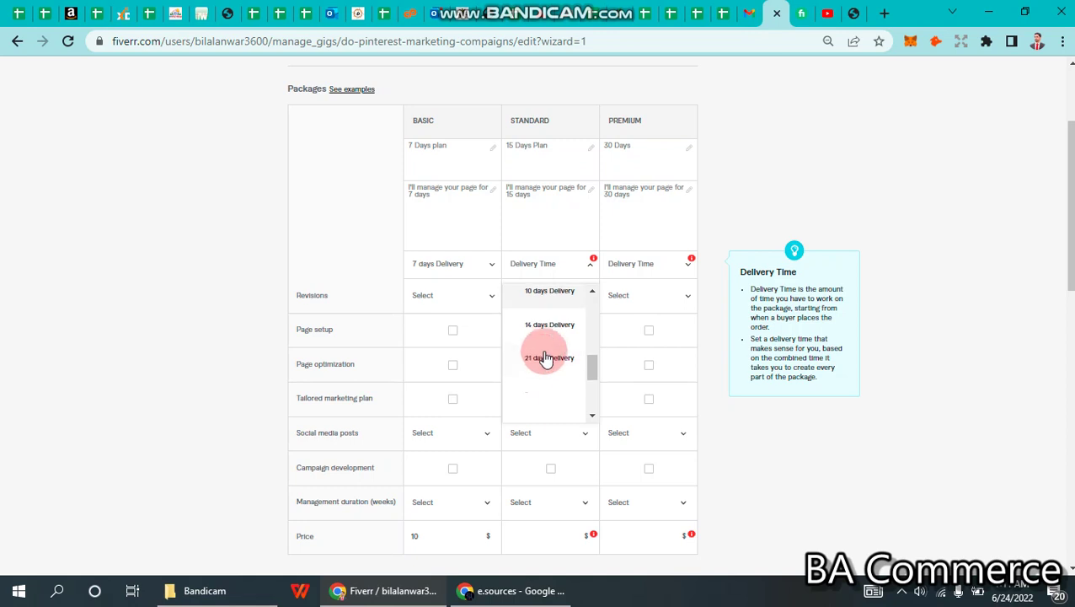
{"action": "left_click", "coordinate": [546, 328]}
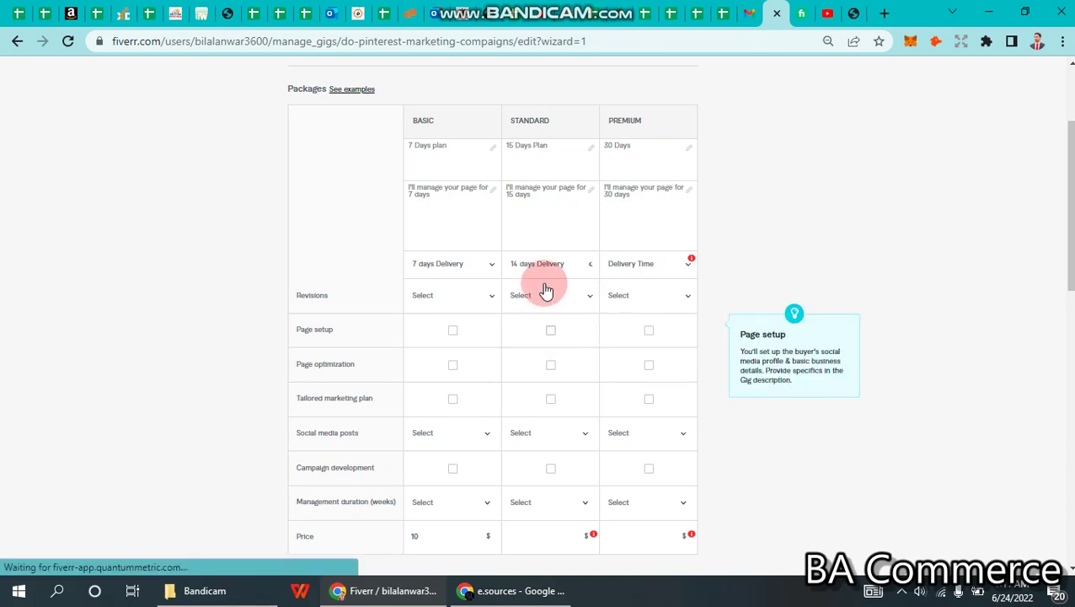
Set the Premium package's delivery time to 30 days
{"action": "left_click", "coordinate": [632, 266]}
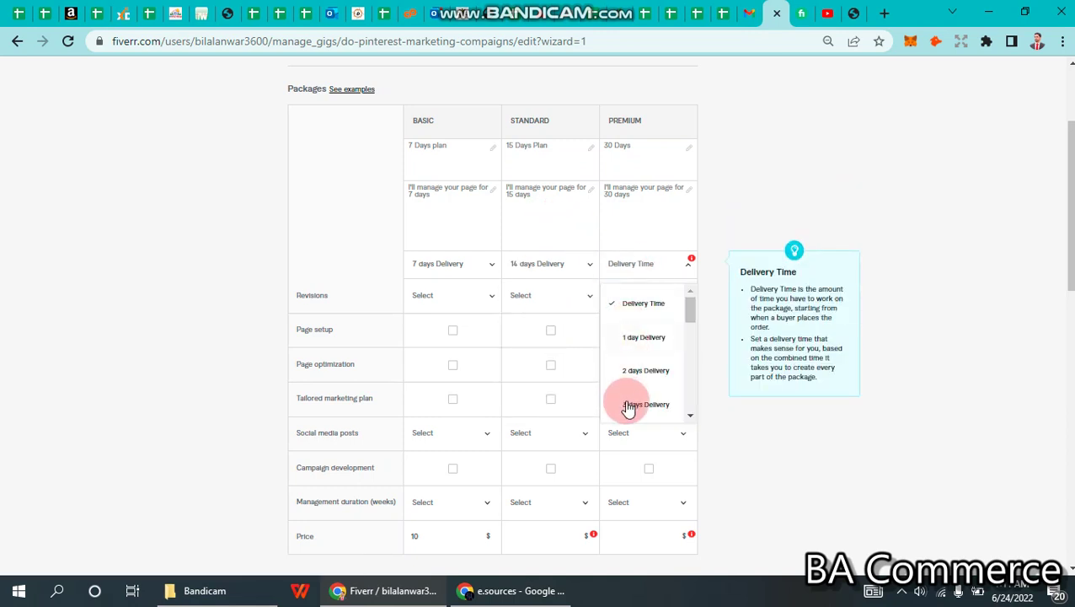
{"action": "scroll", "coordinate": [628, 398], "scroll_direction": "down", "scroll_amount": 6}
{"action": "scroll", "coordinate": [640, 381], "scroll_direction": "down", "scroll_amount": 3}
{"action": "scroll", "coordinate": [640, 377], "scroll_direction": "up", "scroll_amount": 10}
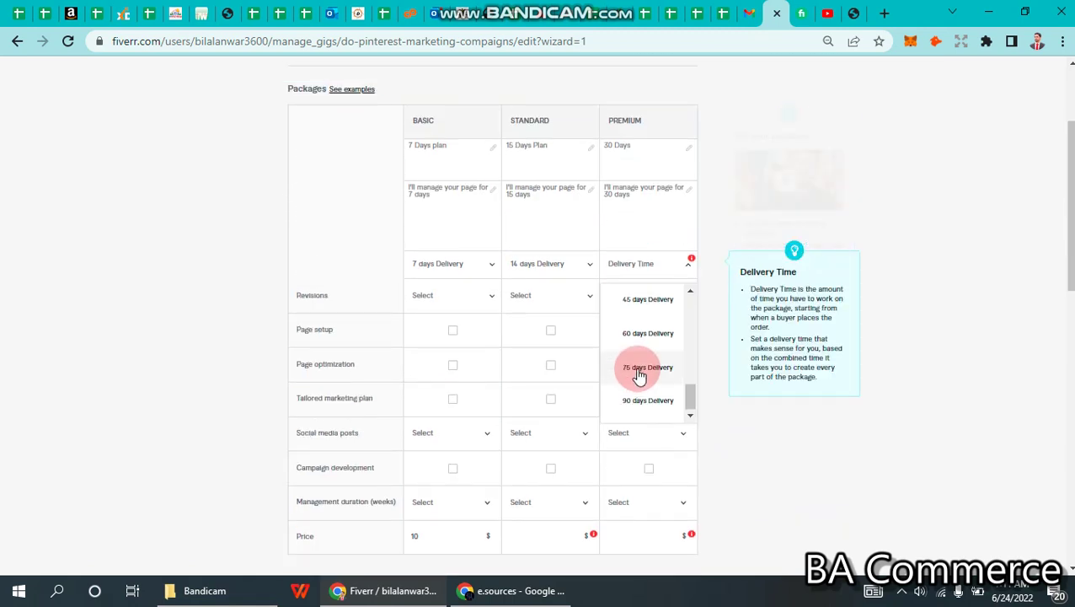
{"action": "scroll", "coordinate": [639, 371], "scroll_direction": "down", "scroll_amount": 4}
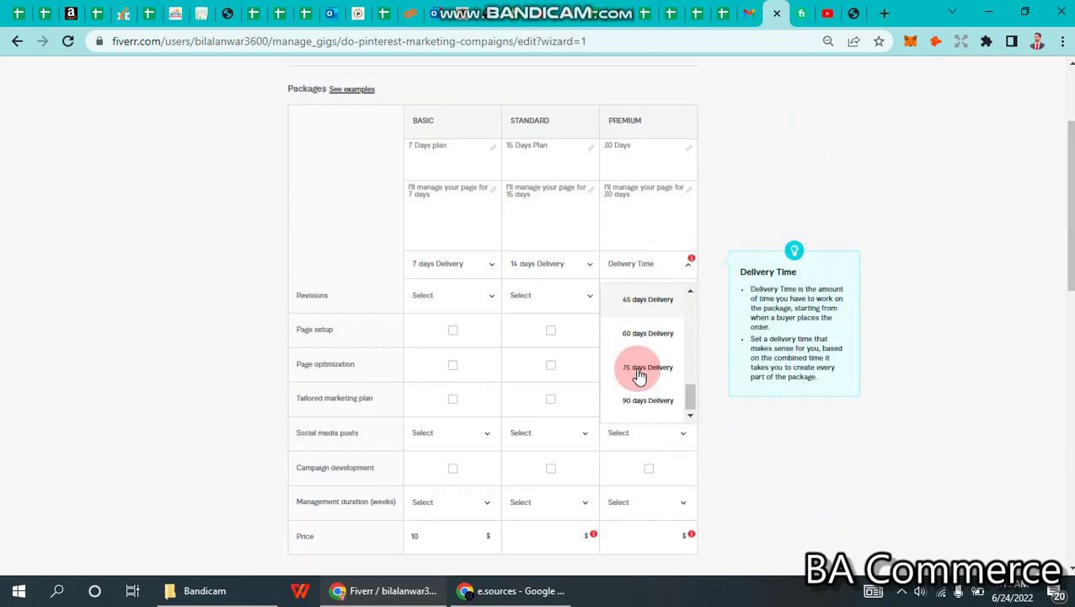
{"action": "left_click", "coordinate": [640, 348]}
Change the Standard package's description to 14 days and its name to "14 Days Plan"
{"action": "left_click", "coordinate": [511, 194]}
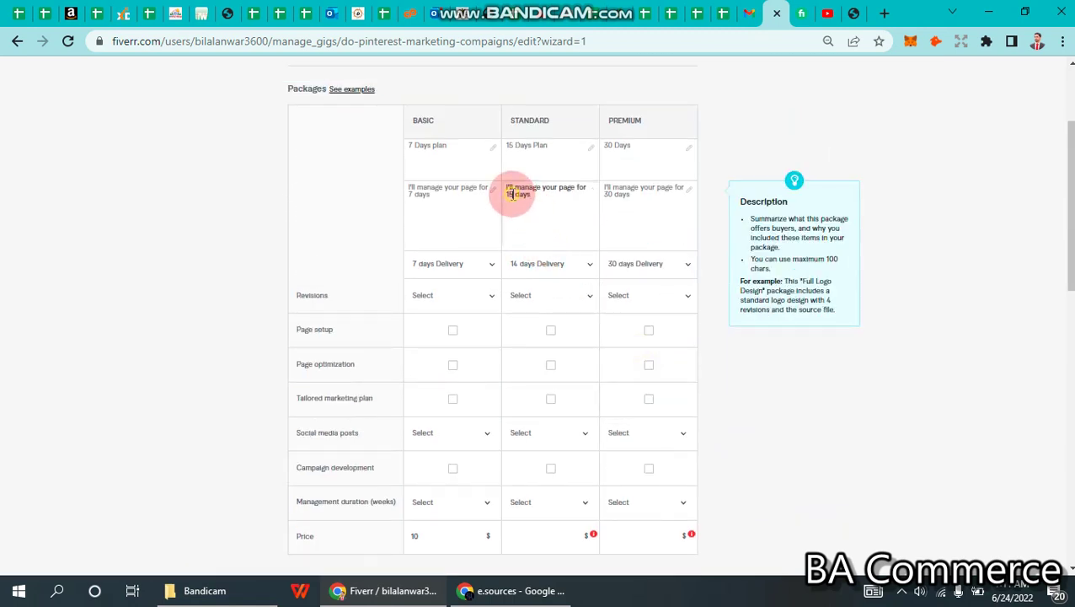
{"action": "type", "text": "4"}
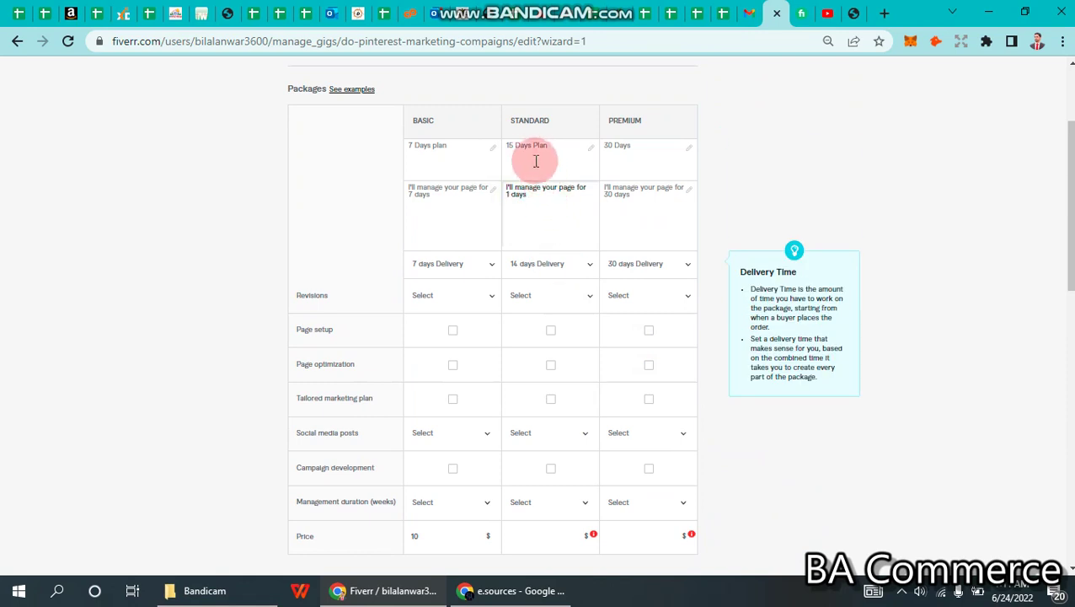
{"action": "left_click", "coordinate": [514, 145]}
{"action": "key", "text": "BackSpace"}
{"action": "type", "text": "4"}
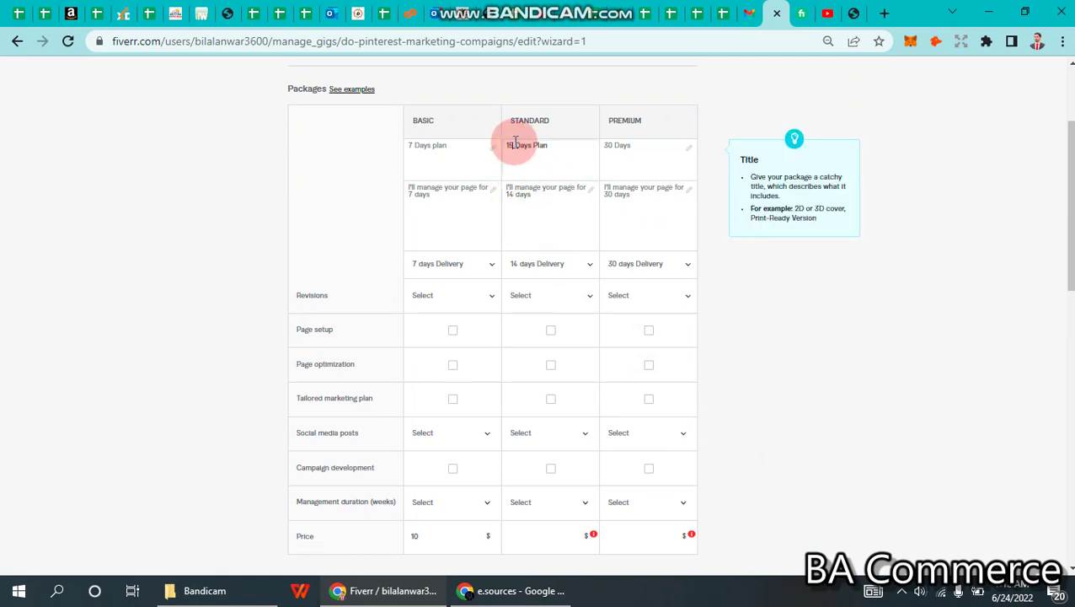
{"action": "left_click", "coordinate": [520, 154]}
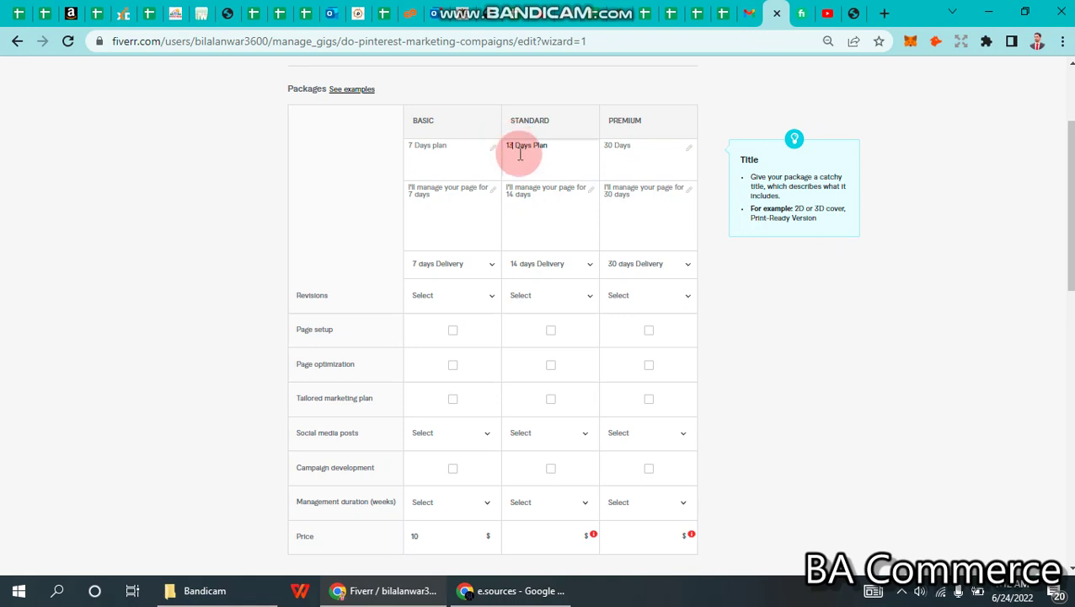
Set the number of revisions to 1 for the Basic, Standard and Premium packages
{"action": "scroll", "coordinate": [520, 165], "scroll_direction": "down", "scroll_amount": 2}
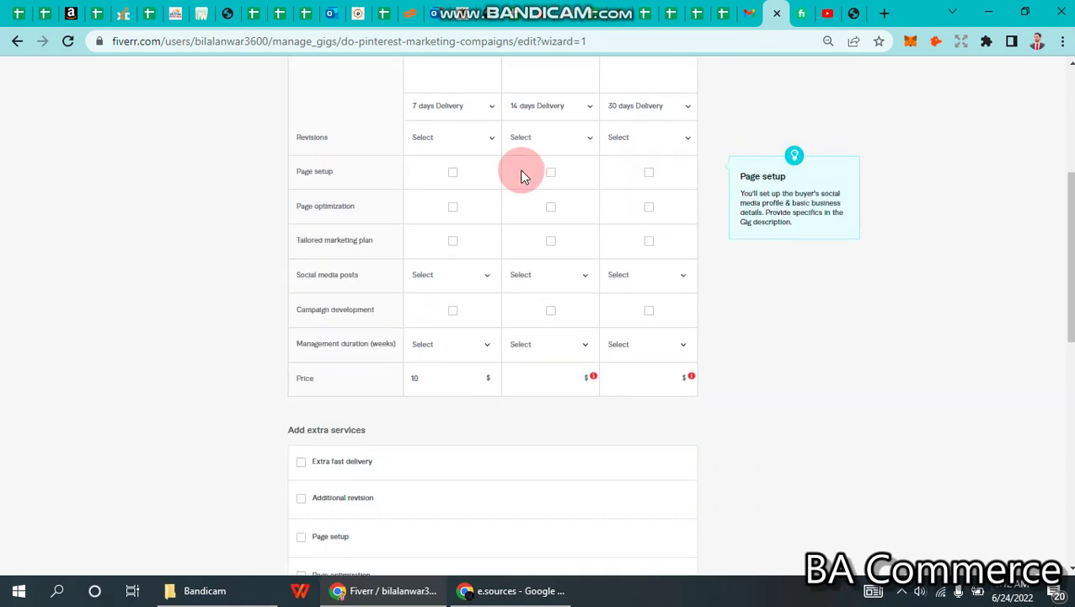
{"action": "scroll", "coordinate": [521, 173], "scroll_direction": "up", "scroll_amount": 1}
{"action": "left_click", "coordinate": [482, 218]}
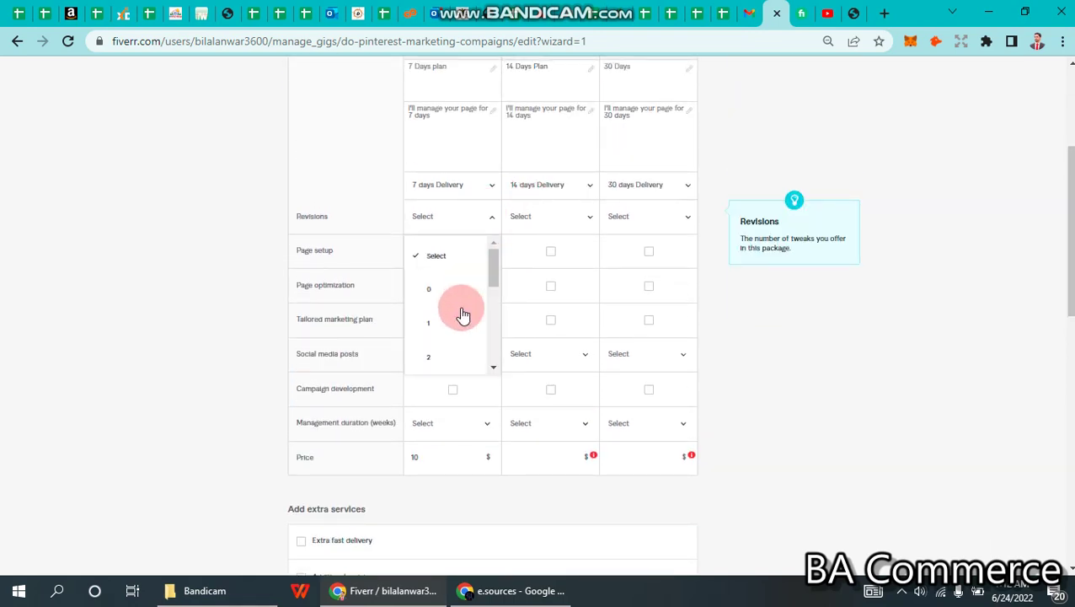
{"action": "left_click", "coordinate": [457, 323]}
{"action": "left_click", "coordinate": [547, 229]}
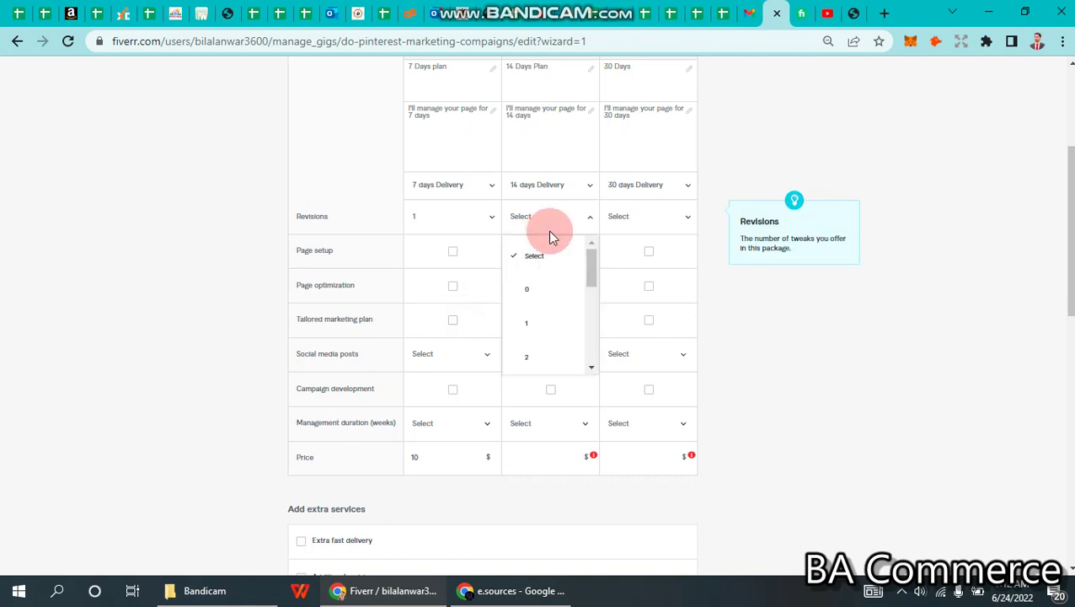
{"action": "left_click", "coordinate": [554, 335]}
{"action": "left_click", "coordinate": [678, 221]}
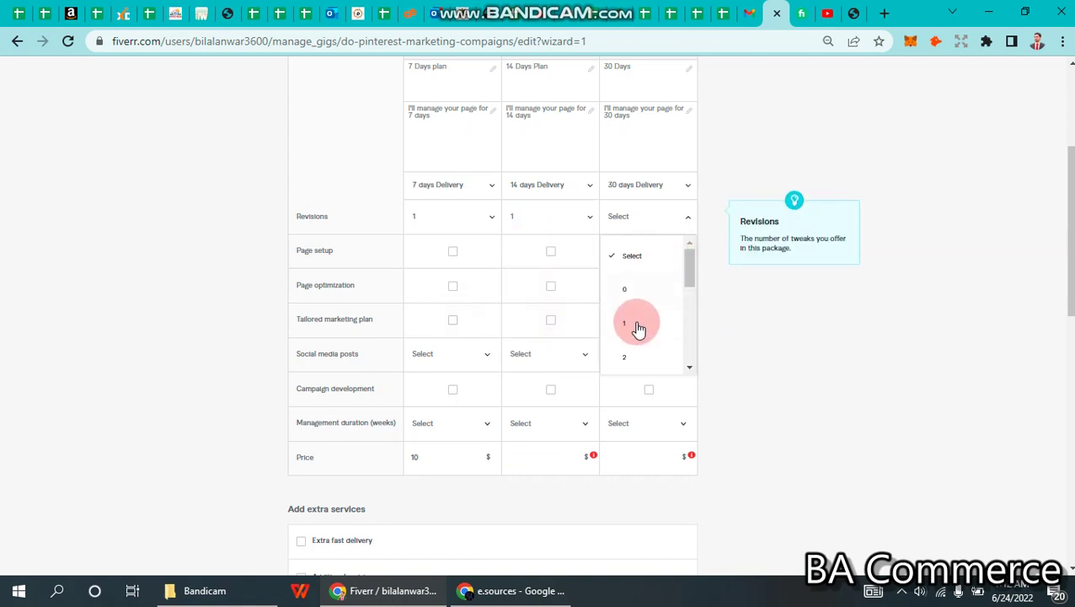
{"action": "left_click", "coordinate": [638, 325]}
Include page setup, page optimization and a tailored marketing plan in the Basic, Standard and Premium packages
{"action": "scroll", "coordinate": [638, 328], "scroll_direction": "down", "scroll_amount": 1}
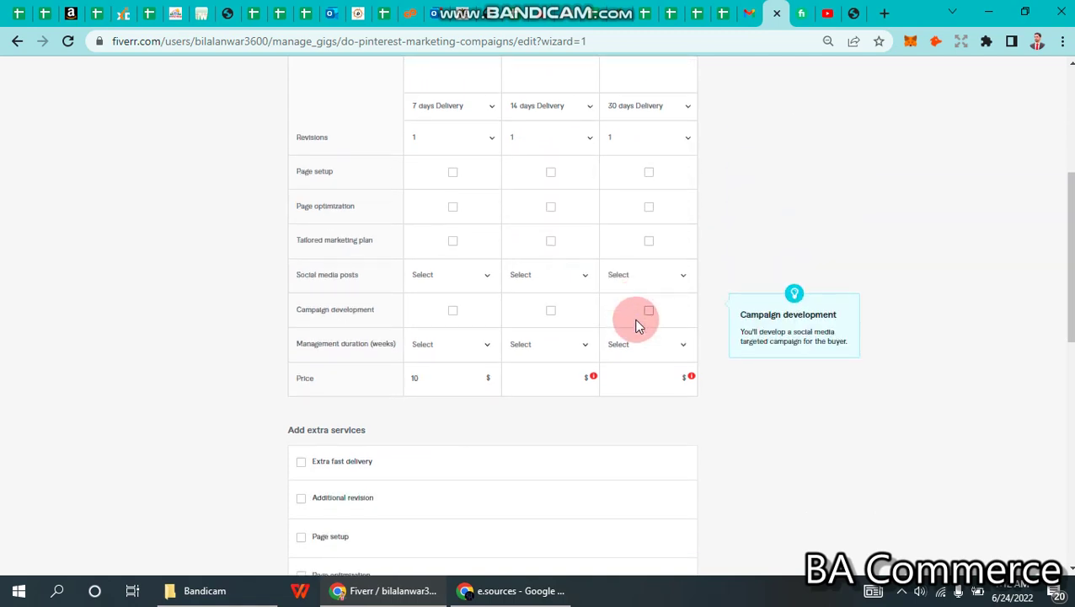
{"action": "left_click", "coordinate": [453, 175]}
{"action": "left_click", "coordinate": [453, 207]}
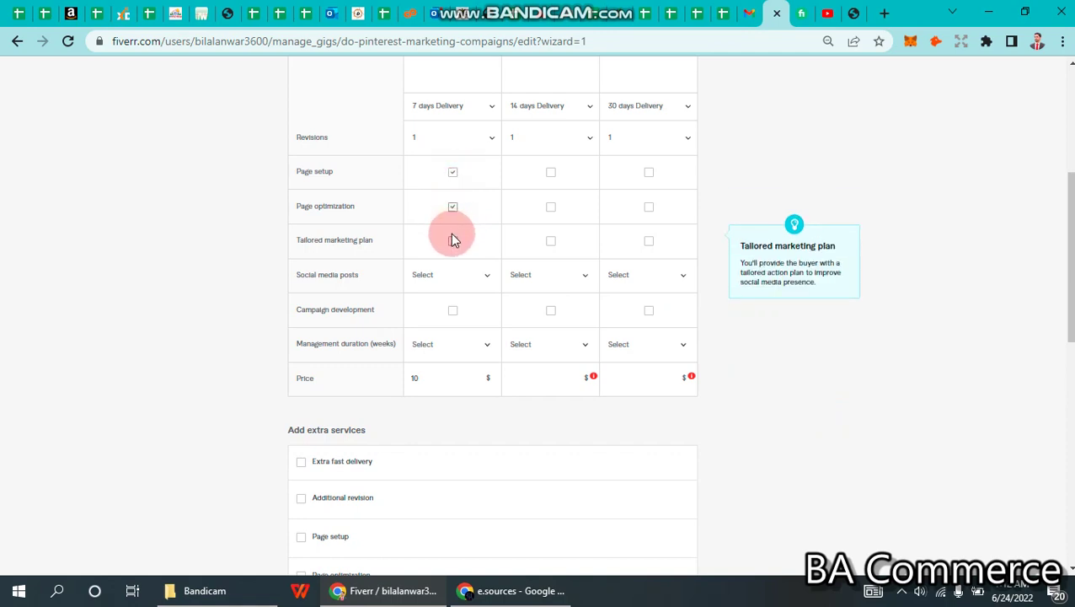
{"action": "left_click", "coordinate": [454, 243]}
{"action": "left_click", "coordinate": [550, 242]}
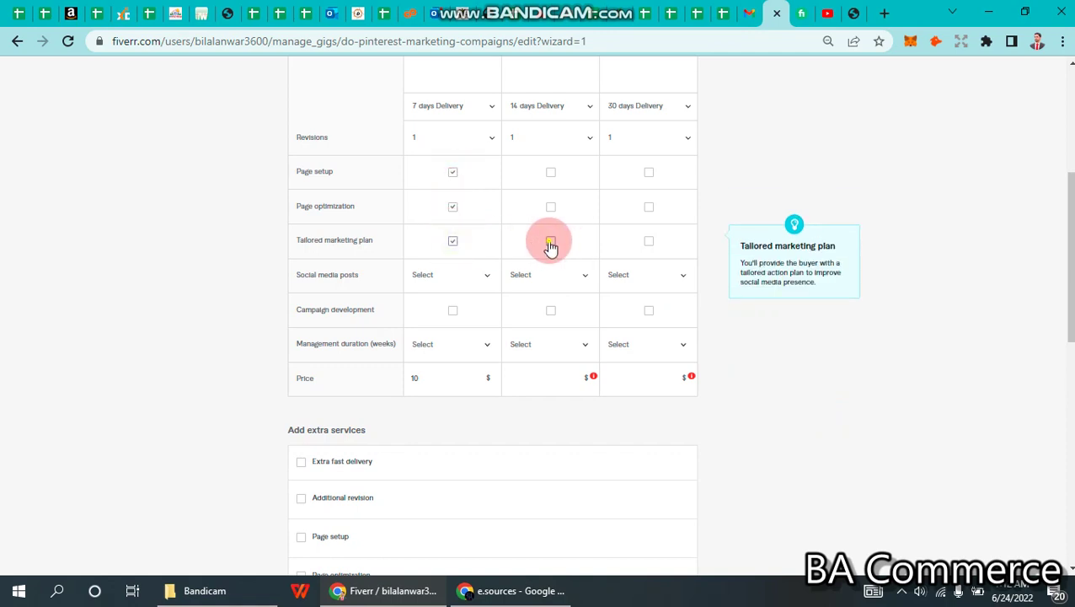
{"action": "left_click", "coordinate": [550, 206]}
{"action": "left_click", "coordinate": [550, 172]}
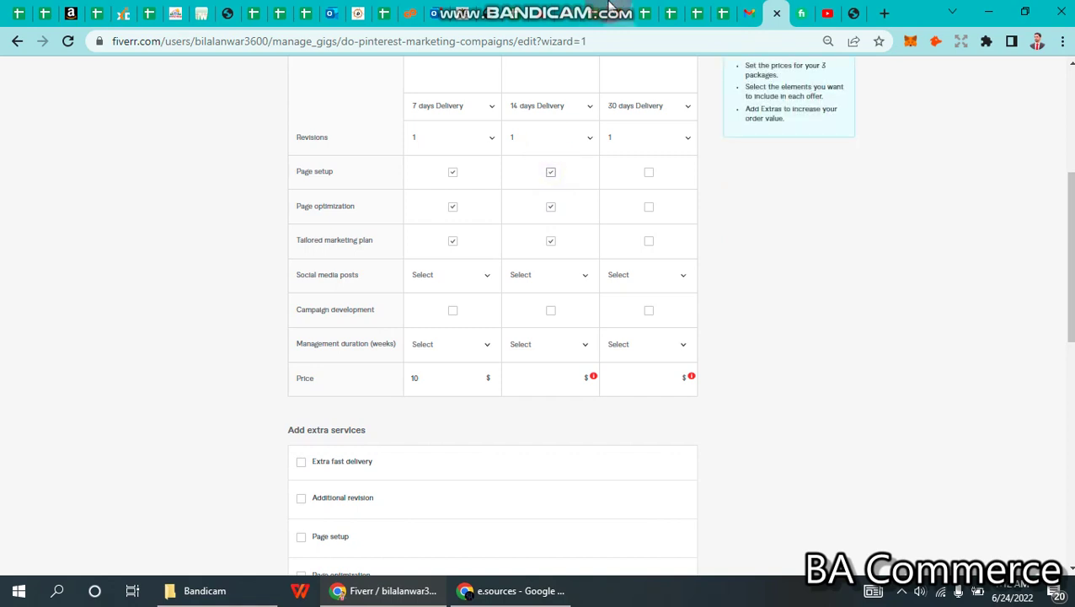
{"action": "left_click", "coordinate": [648, 174]}
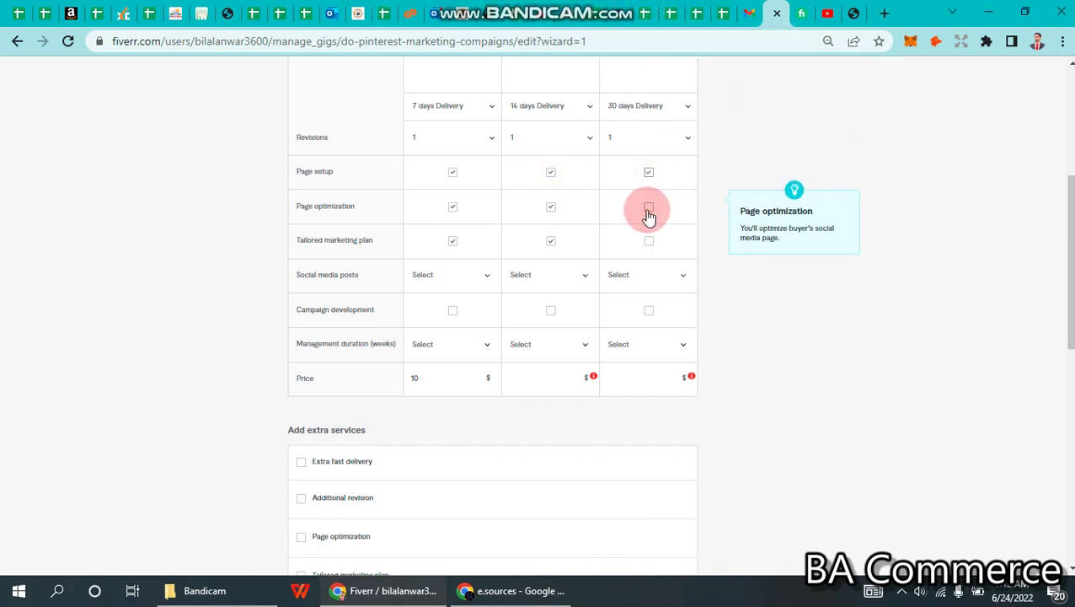
{"action": "left_click", "coordinate": [648, 208]}
{"action": "left_click", "coordinate": [648, 242]}
Set the package prices to $50 for Basic, $100 for Standard and $150 for Premium
{"action": "scroll", "coordinate": [648, 240], "scroll_direction": "up", "scroll_amount": 2}
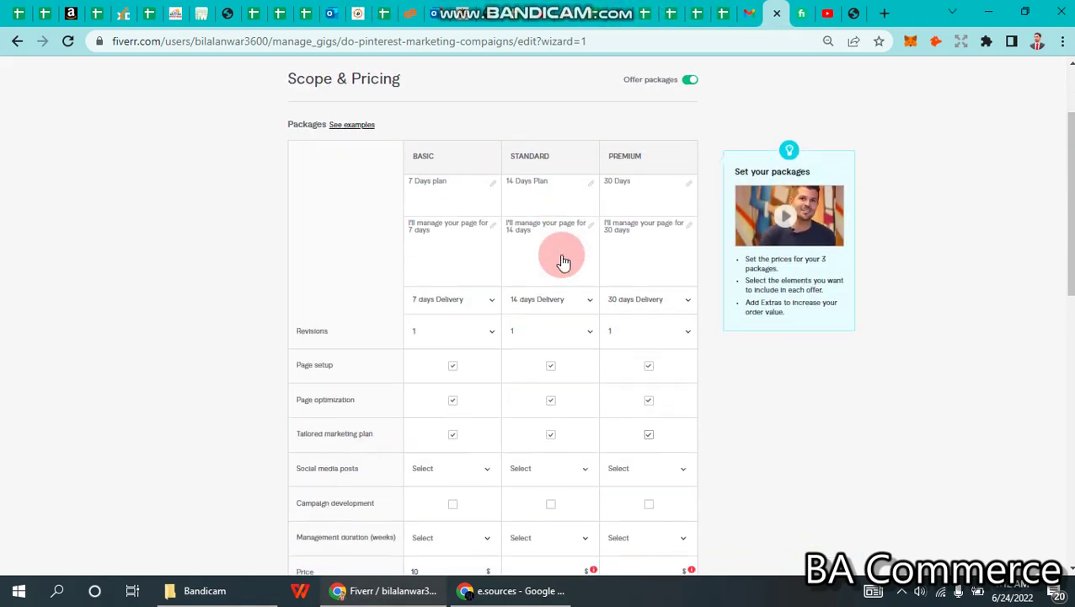
{"action": "scroll", "coordinate": [469, 461], "scroll_direction": "down", "scroll_amount": 2}
{"action": "left_click", "coordinate": [432, 381]}
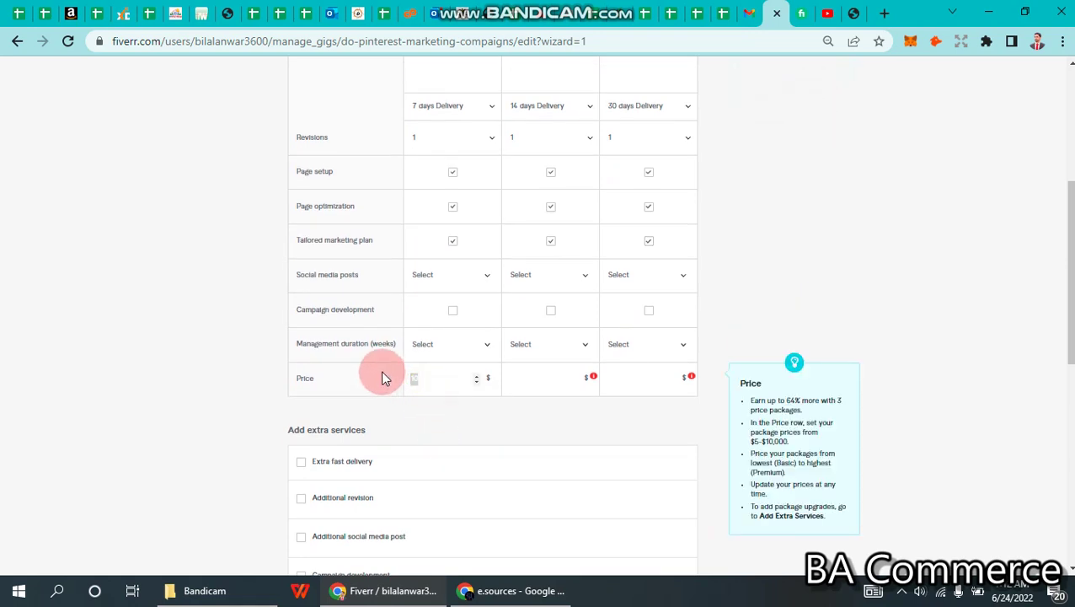
{"action": "type", "text": "50"}
{"action": "left_click", "coordinate": [518, 383]}
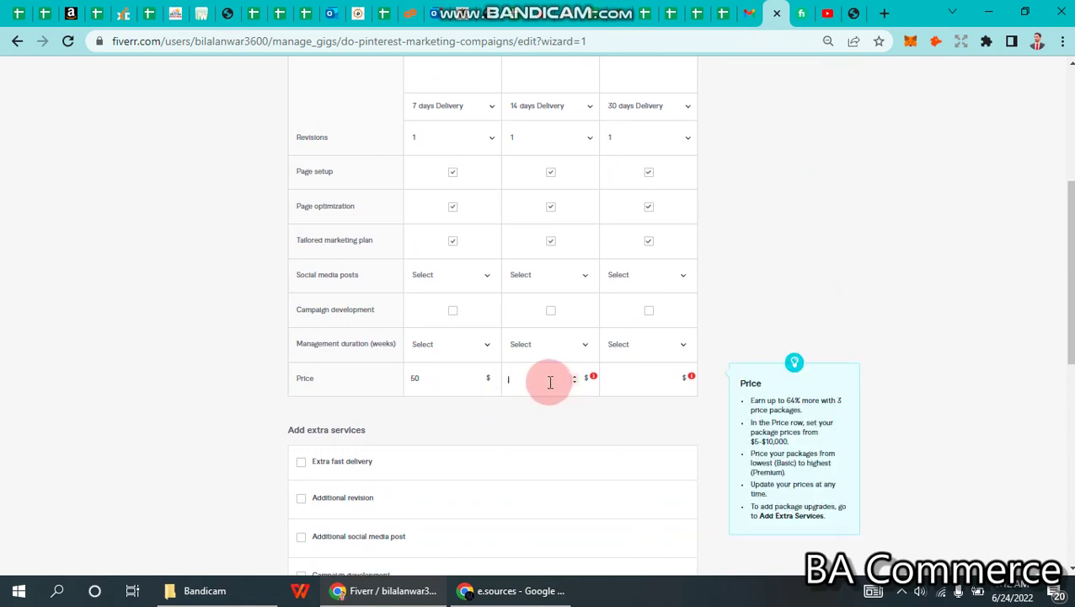
{"action": "type", "text": "100"}
{"action": "left_click", "coordinate": [621, 383]}
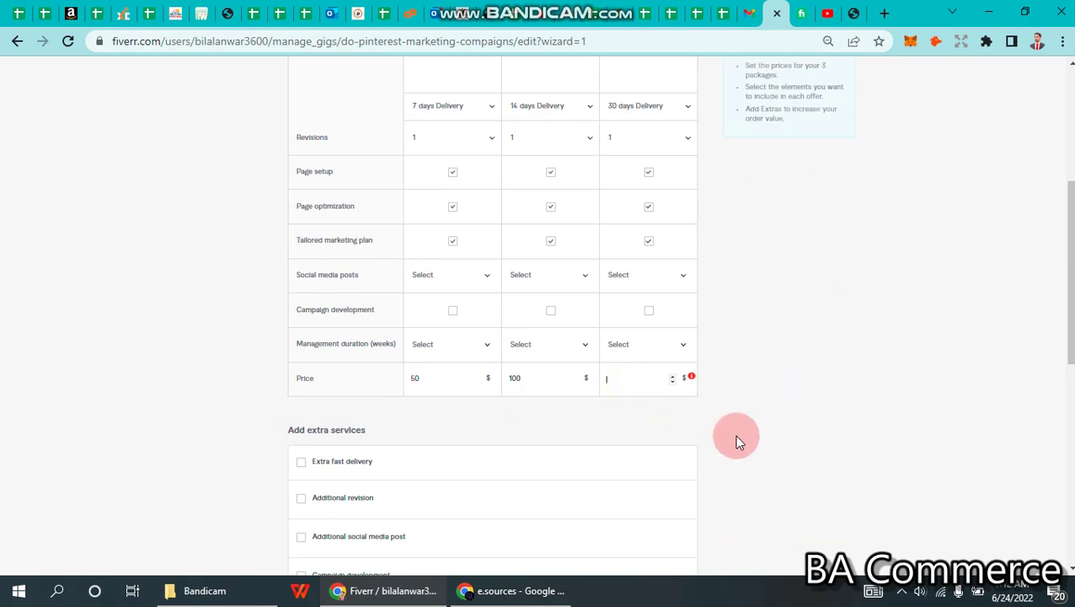
{"action": "type", "text": "1"}
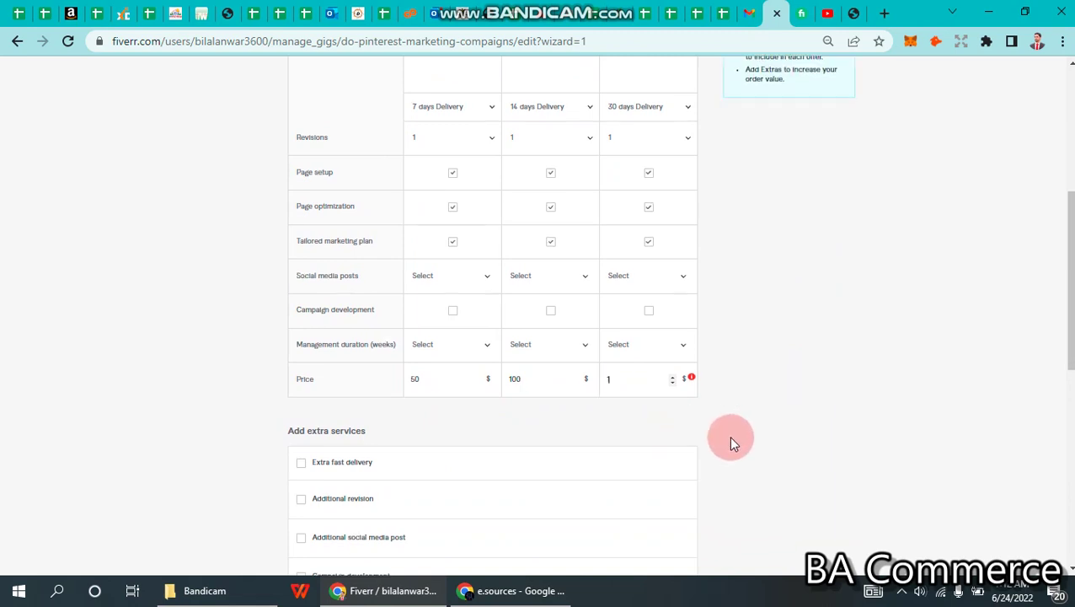
{"action": "type", "text": "50"}
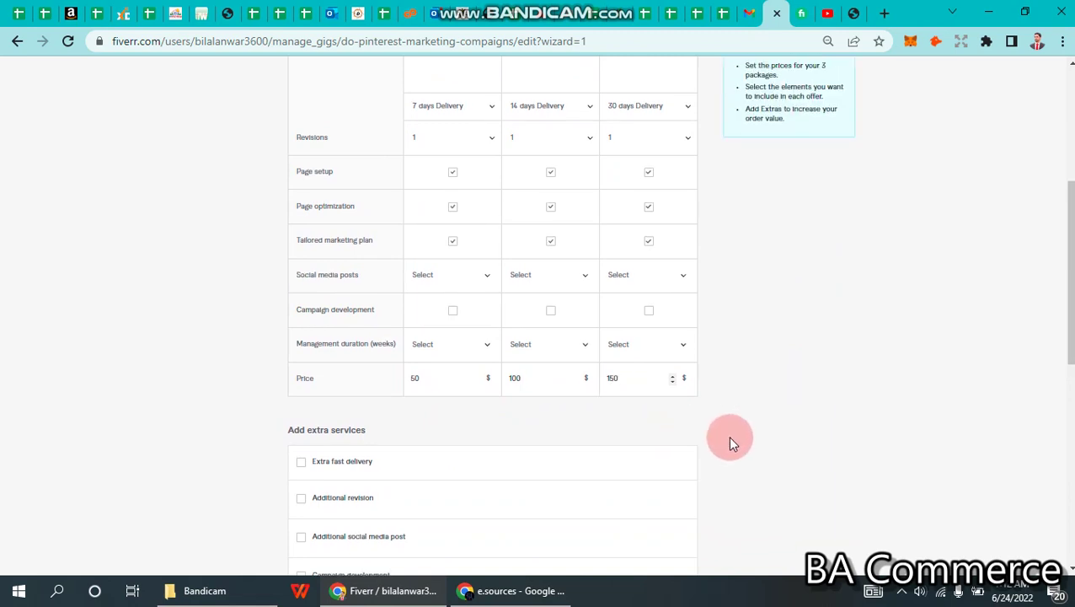
{"action": "scroll", "coordinate": [730, 442], "scroll_direction": "up", "scroll_amount": 4}
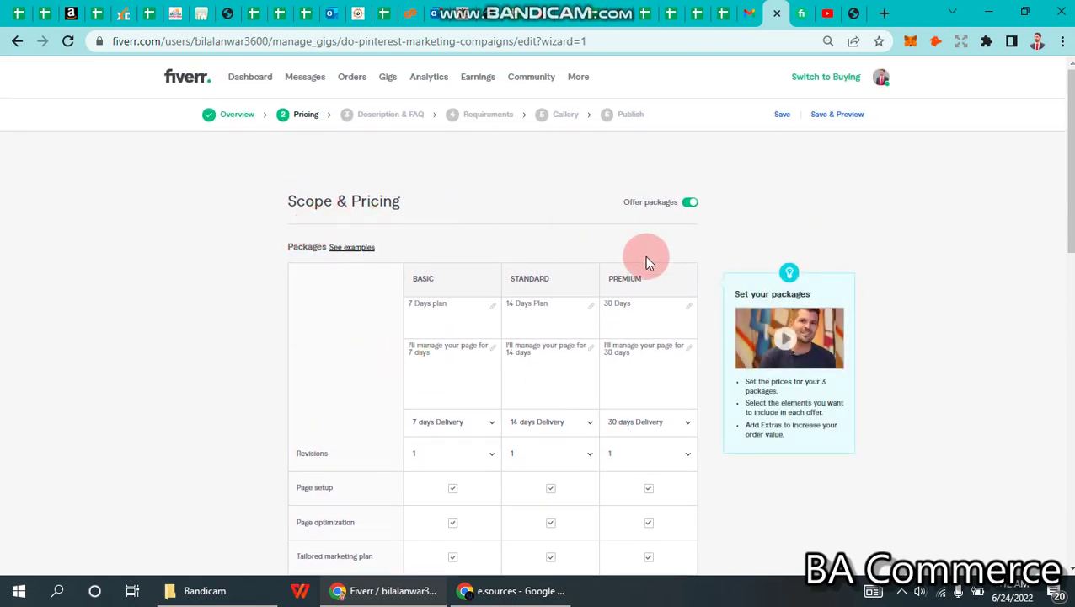
{"action": "scroll", "coordinate": [708, 325], "scroll_direction": "down", "scroll_amount": 3}
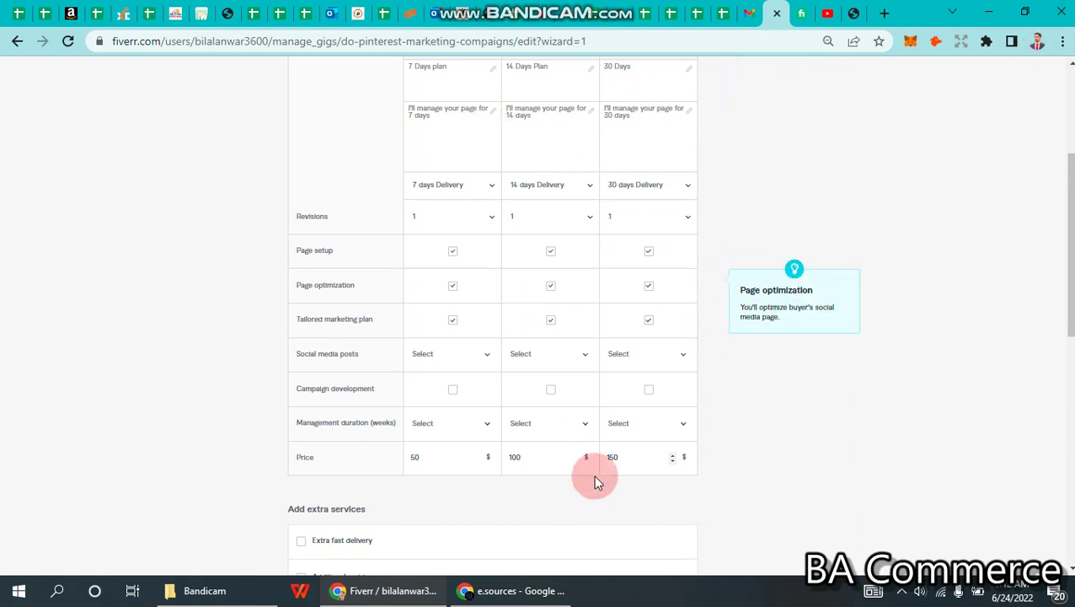
{"action": "mouse_move", "coordinate": [643, 15]}
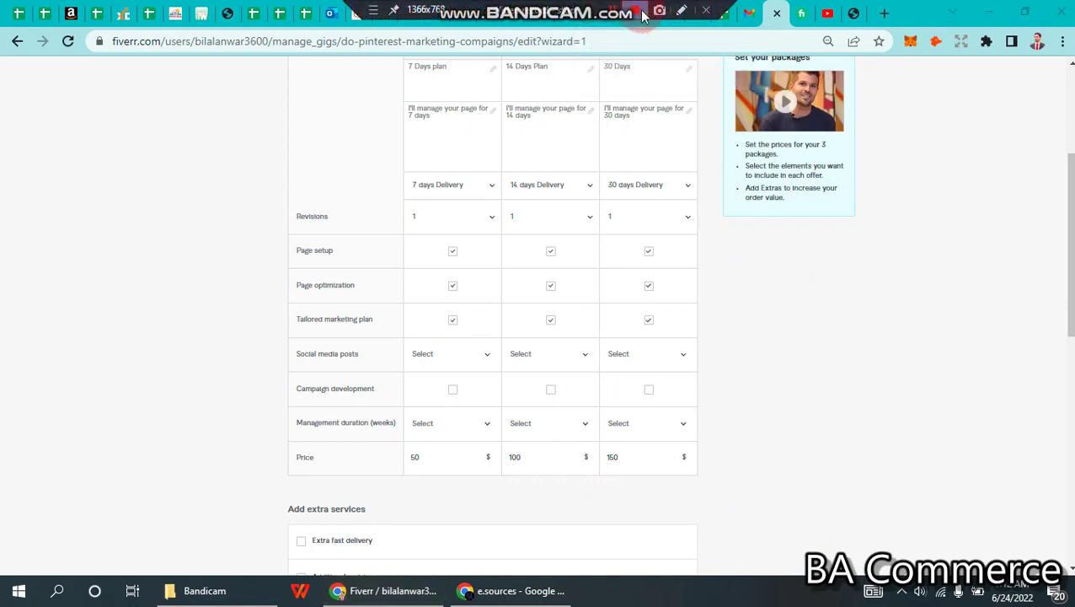